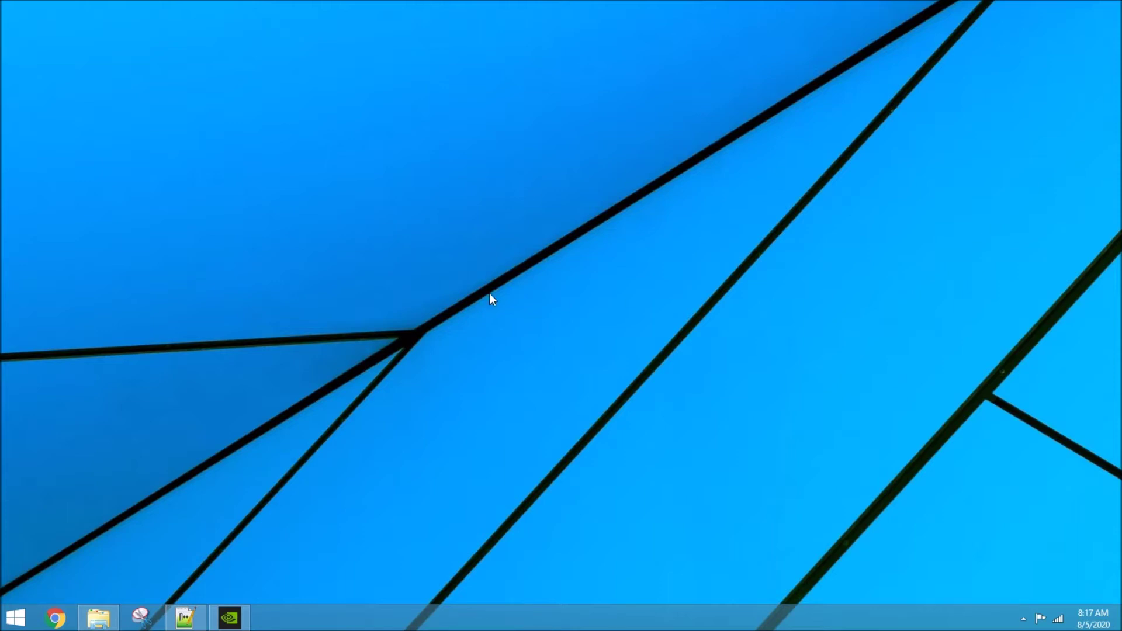
{"action": "left_click", "coordinate": [56, 620]}
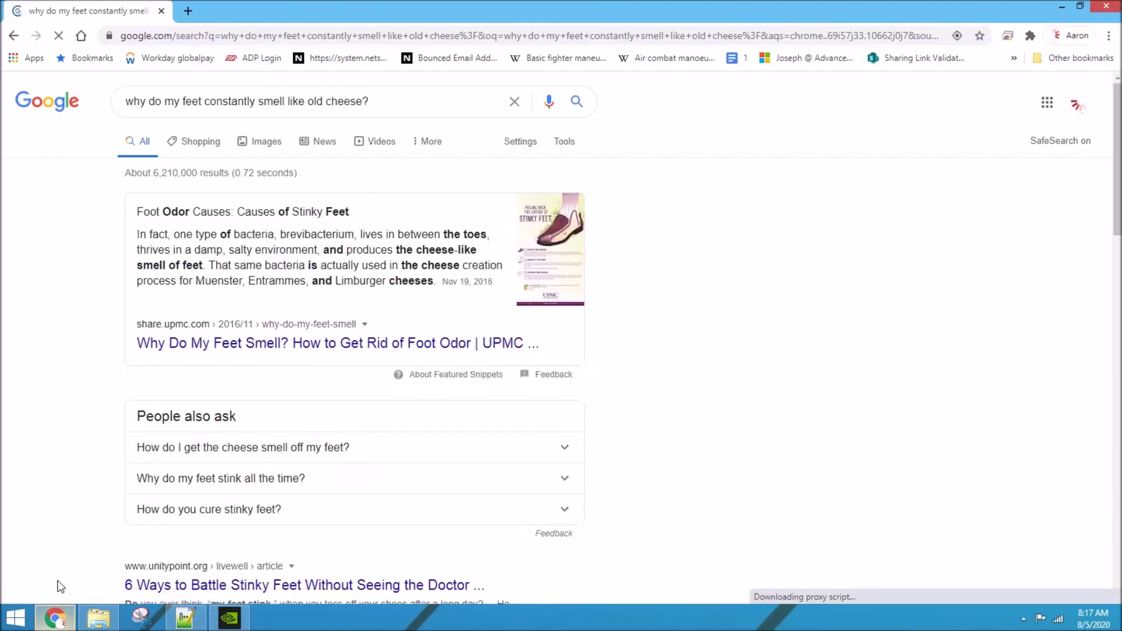
{"action": "left_click", "coordinate": [467, 32]}
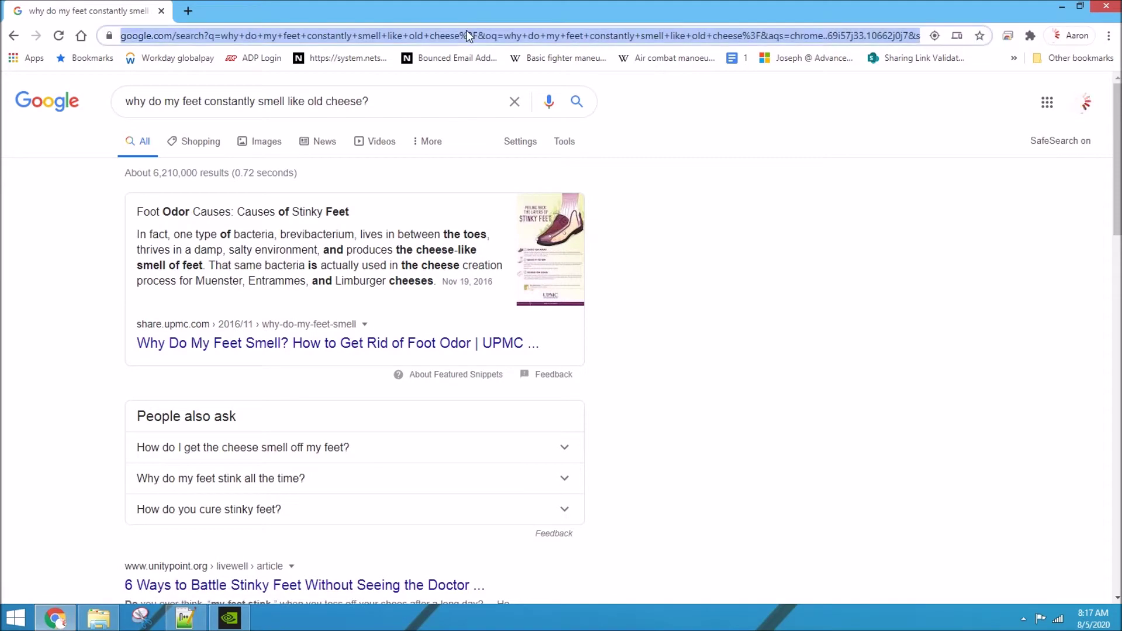
{"action": "type", "text": "www.unreqal"}
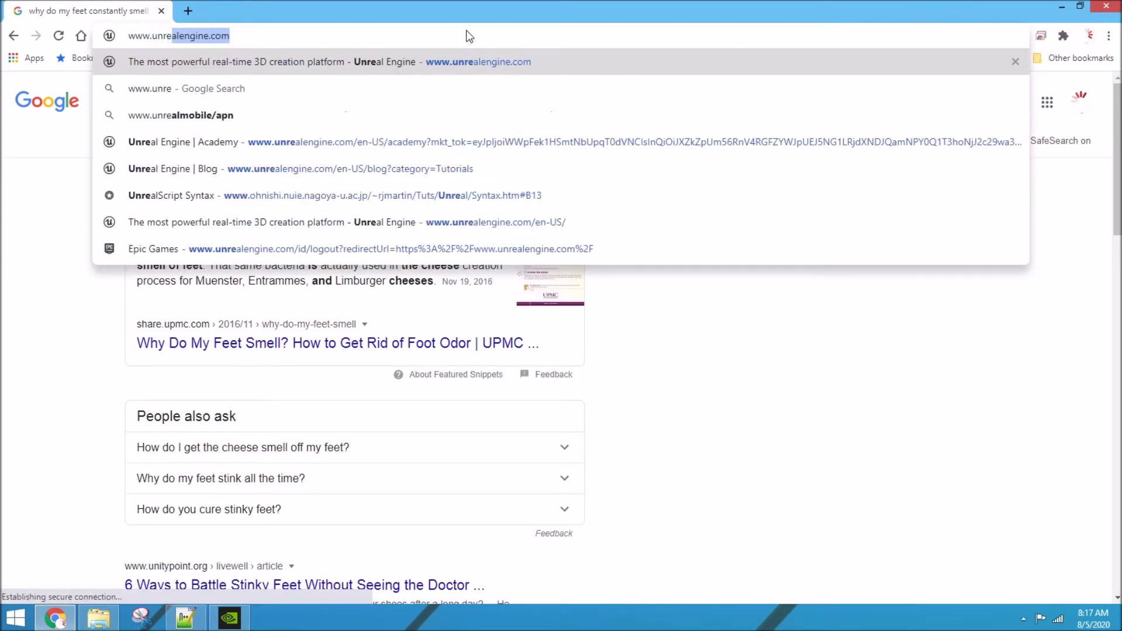
{"action": "key", "text": "BackSpace"}
{"action": "key", "text": "BackSpace"}
{"action": "key", "text": "BackSpace"}
{"action": "type", "text": "alengin"}
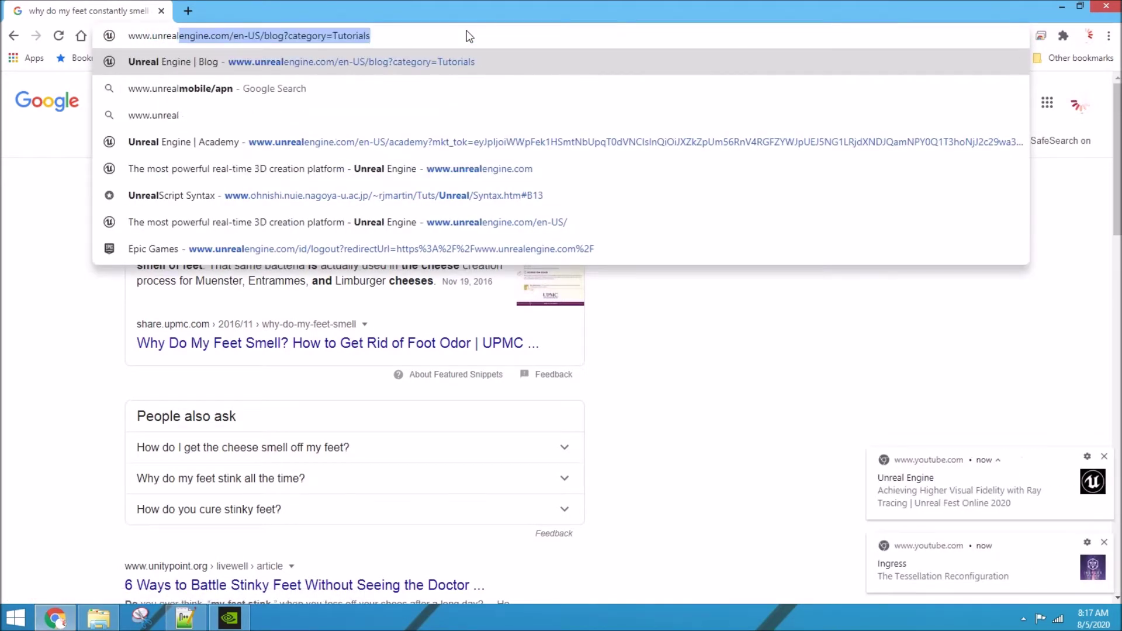
{"action": "type", "text": "e.com"}
{"action": "key", "text": "Return"}
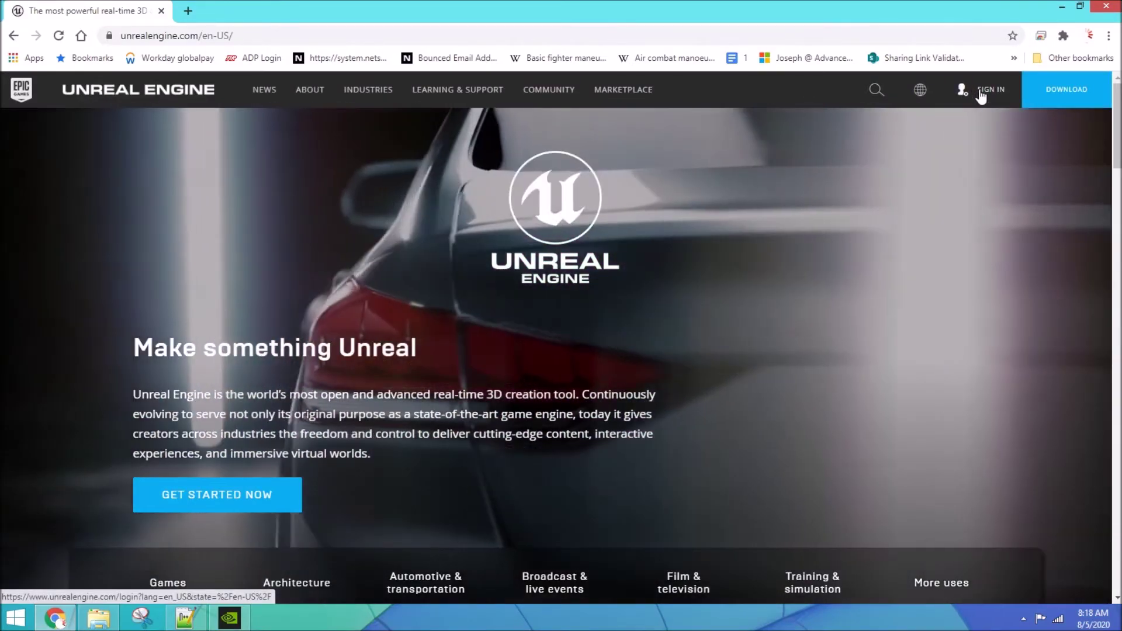
{"action": "left_click", "coordinate": [981, 92]}
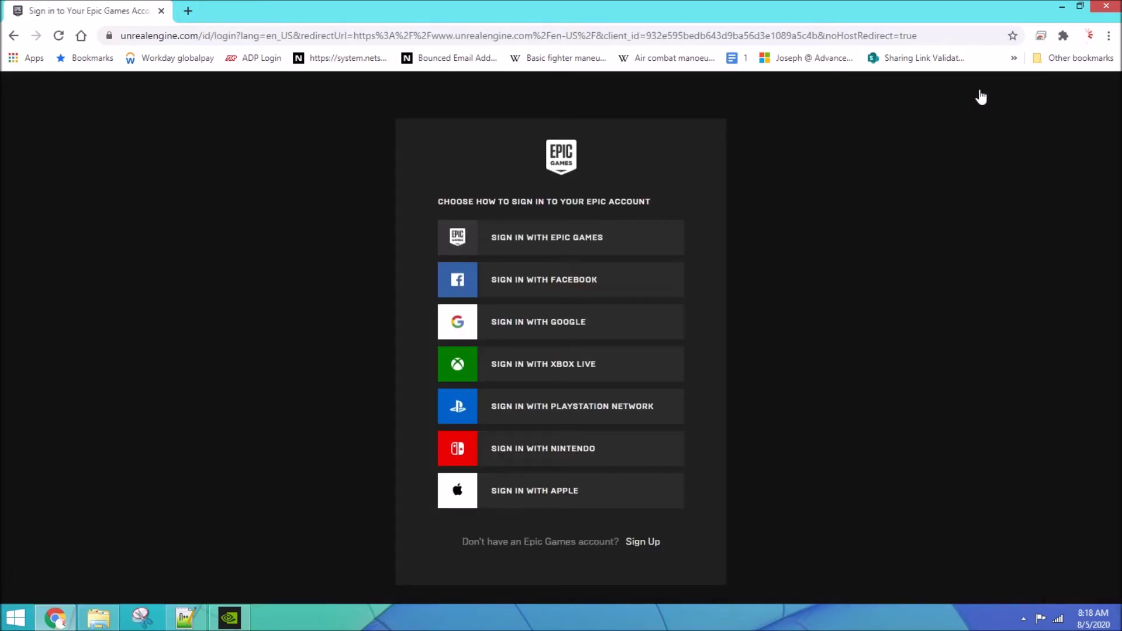
- Start a new Epic Games account and enter the last name, display name and password
{"action": "left_click", "coordinate": [646, 542]}
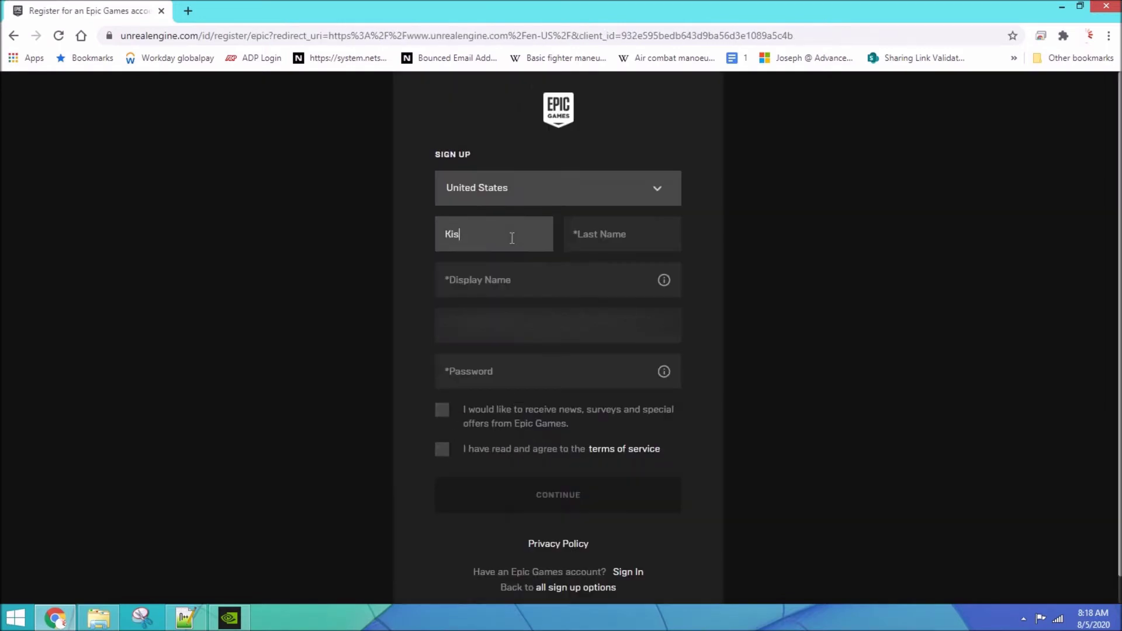
{"action": "key", "text": "Tab"}
{"action": "type", "text": "Frog"}
{"action": "key", "text": "Tab"}
{"action": "type", "text": "kismetfrog"}
{"action": "key", "text": "Tab"}
{"action": "type", "text": "p"}
{"action": "left_click", "coordinate": [514, 371]}
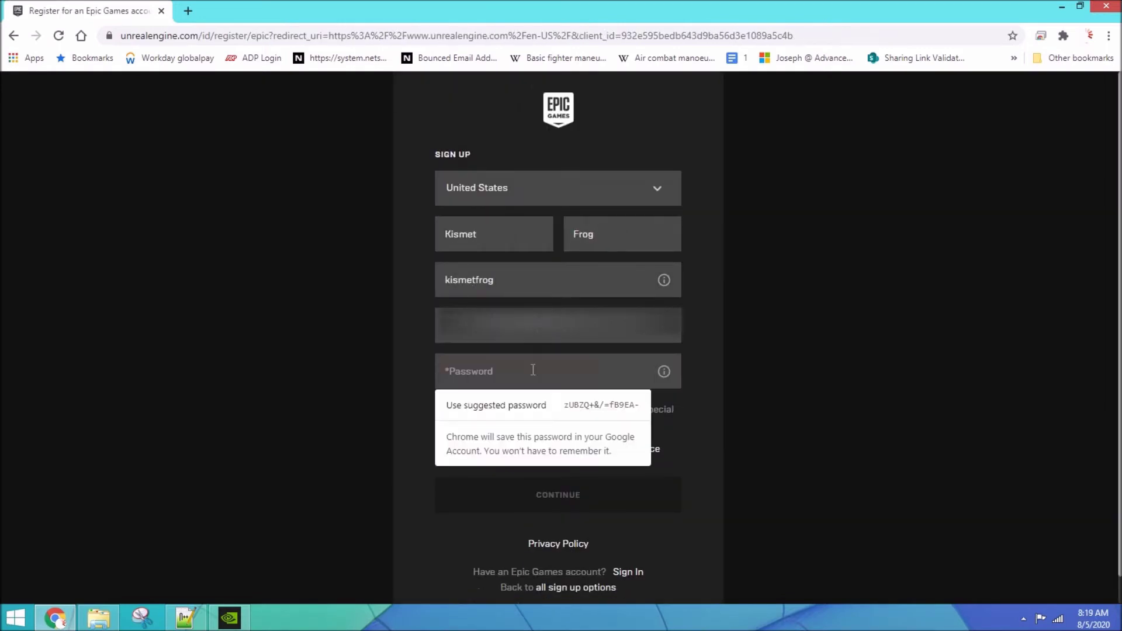
{"action": "type", "text": "*************"}
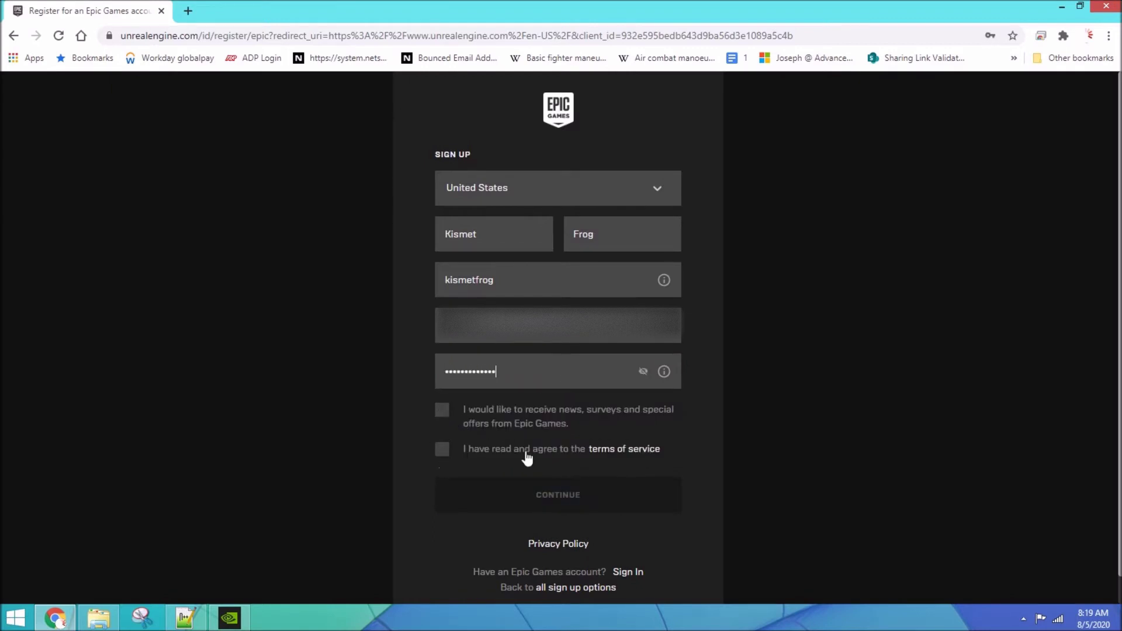
- Open the Terms of Service in a new tab, scroll through them, then close that tab
{"action": "left_click", "coordinate": [602, 449]}
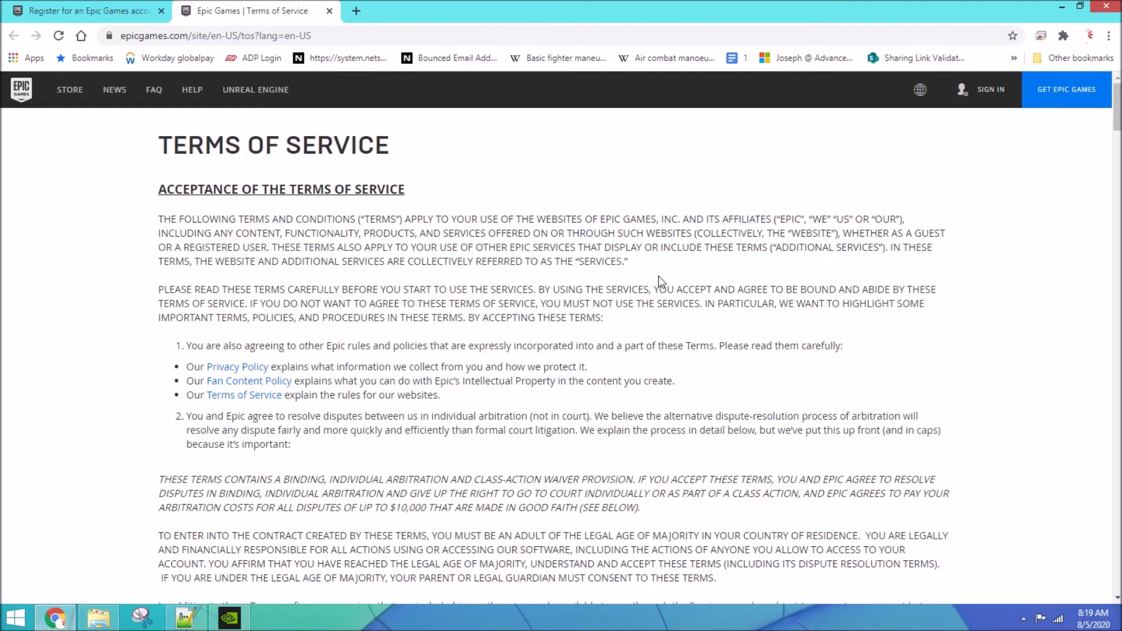
{"action": "scroll", "coordinate": [661, 282], "scroll_direction": "down", "scroll_amount": 20}
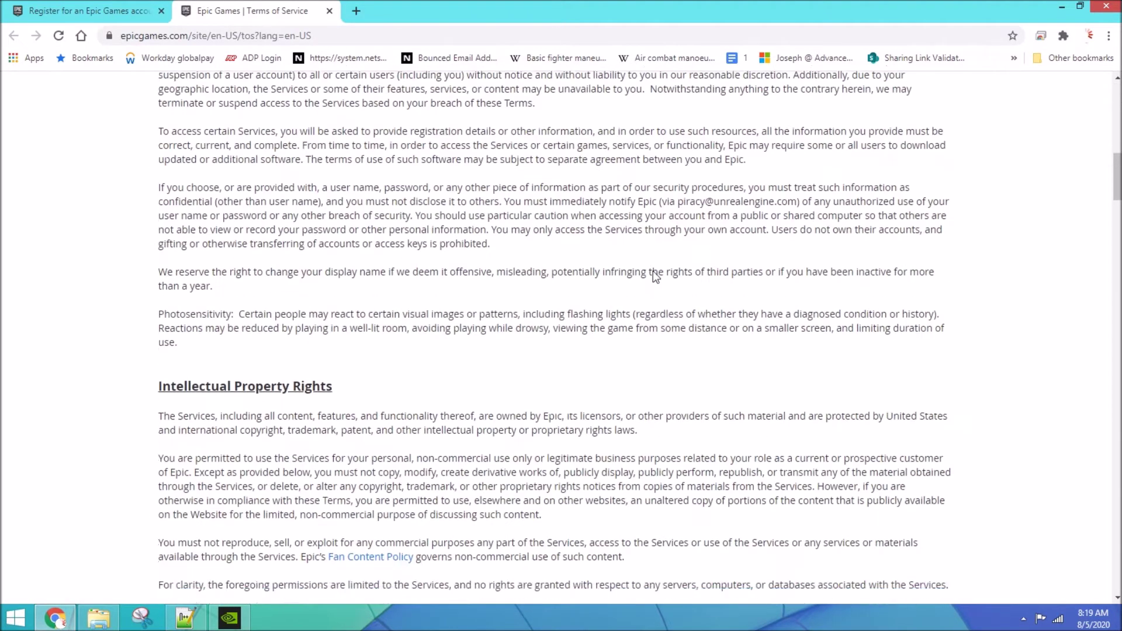
{"action": "scroll", "coordinate": [654, 271], "scroll_direction": "down", "scroll_amount": 20}
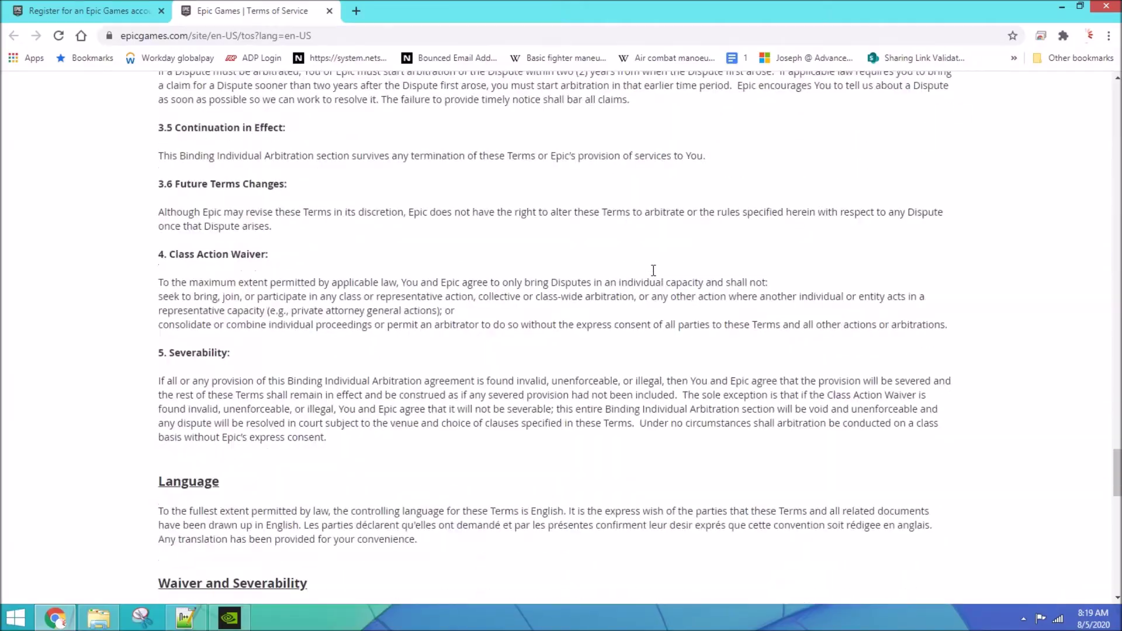
{"action": "scroll", "coordinate": [654, 271], "scroll_direction": "down", "scroll_amount": 10}
{"action": "scroll", "coordinate": [652, 270], "scroll_direction": "up", "scroll_amount": 20}
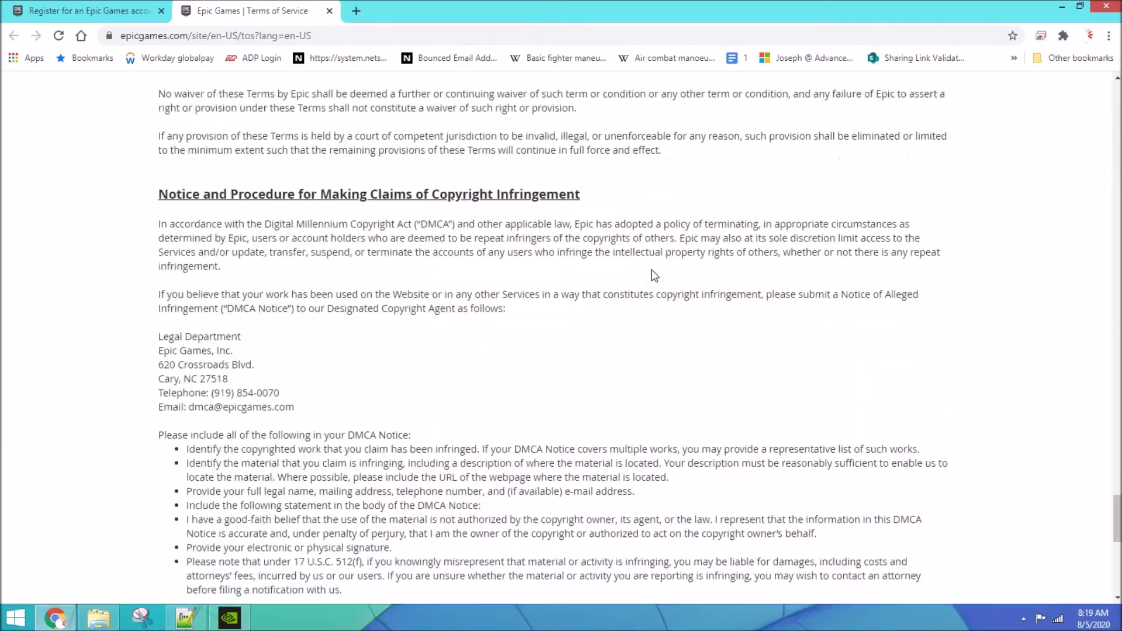
{"action": "scroll", "coordinate": [654, 276], "scroll_direction": "up", "scroll_amount": 20}
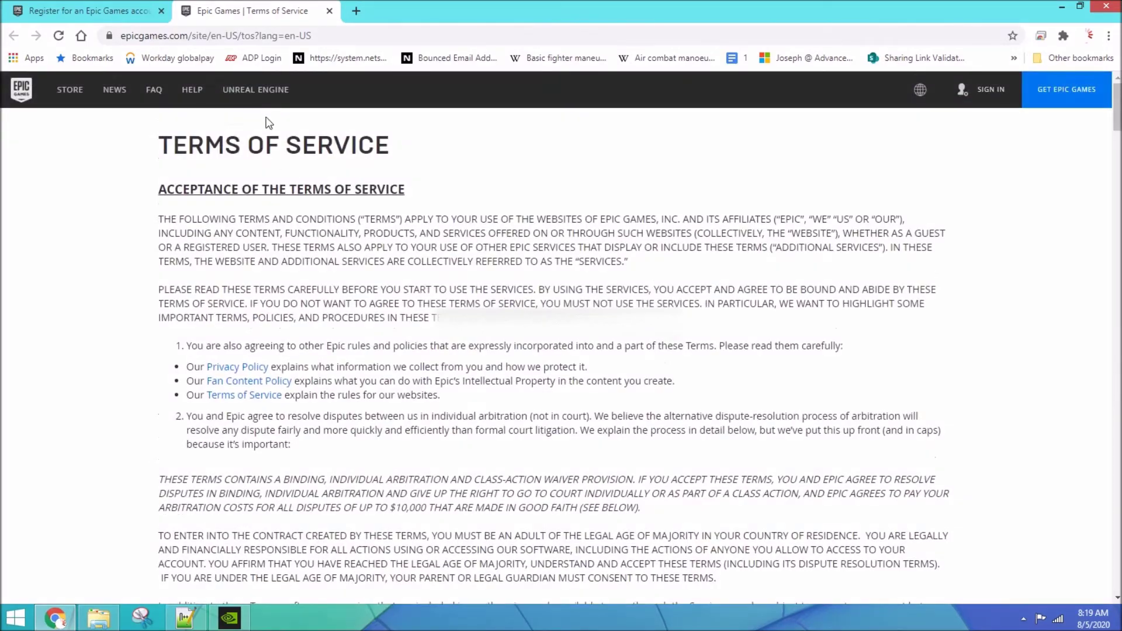
{"action": "middle_click", "coordinate": [221, 5]}
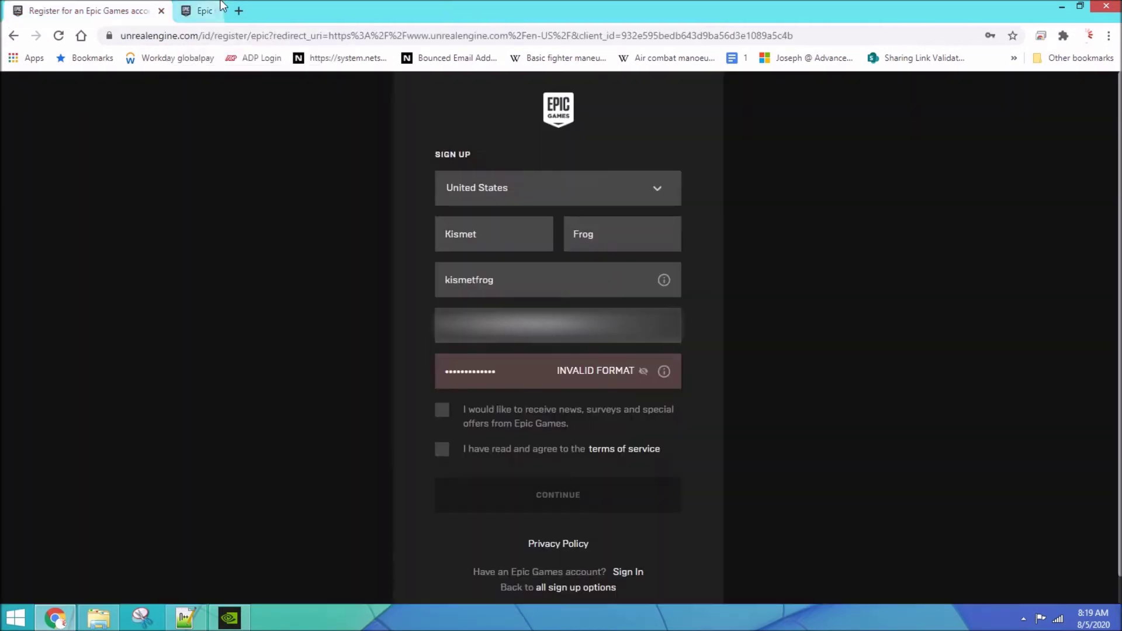
- Replace the rejected password, submit the sign-up form, and decline Chrome's password saving
{"action": "left_click", "coordinate": [537, 374]}
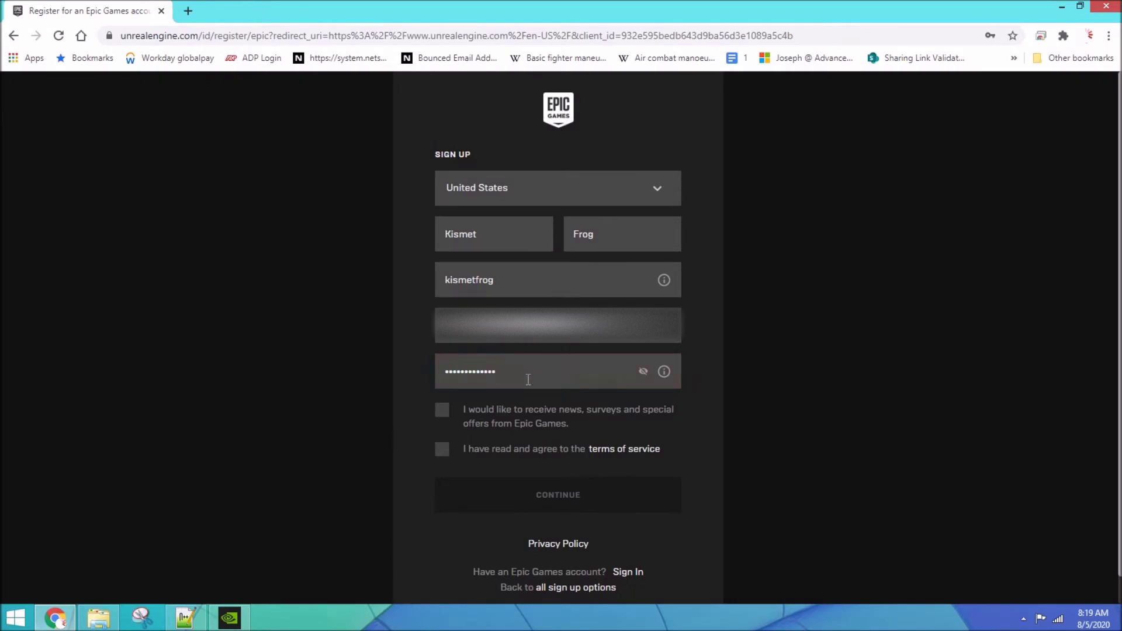
{"action": "key", "text": "ctrl+a"}
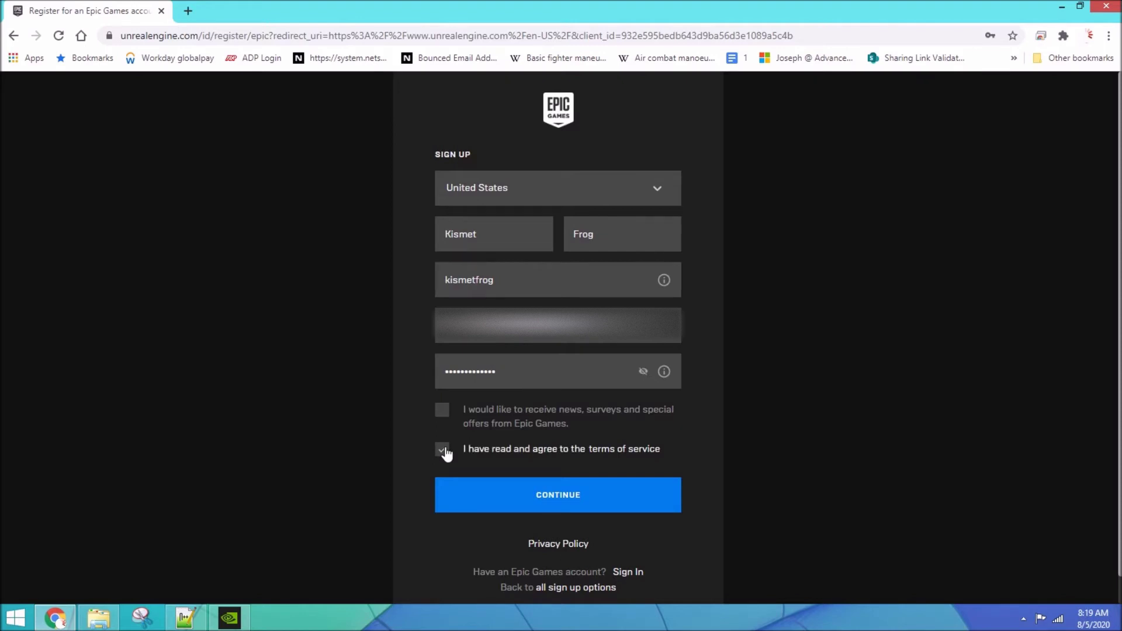
{"action": "scroll", "coordinate": [585, 439], "scroll_direction": "down", "scroll_amount": 1}
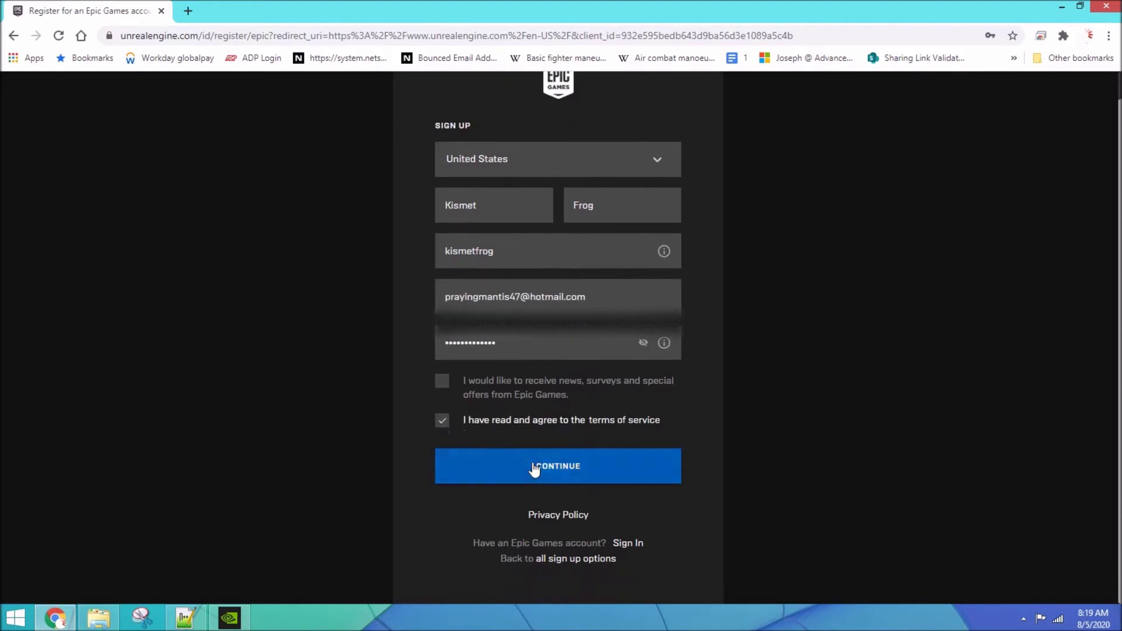
{"action": "left_click", "coordinate": [533, 466]}
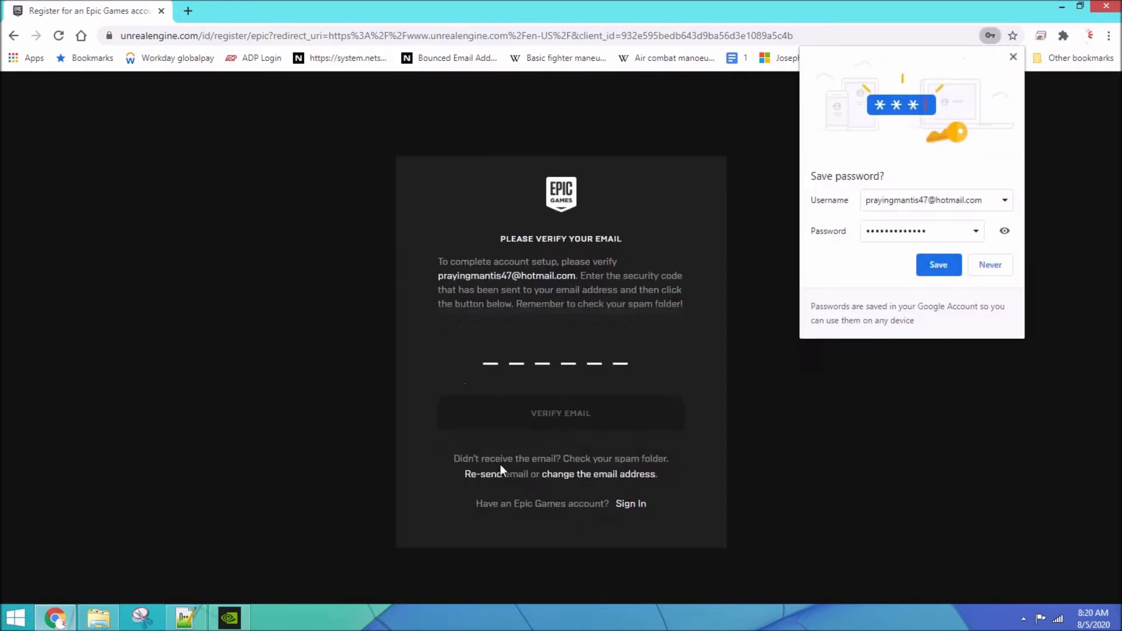
{"action": "left_click", "coordinate": [999, 268]}
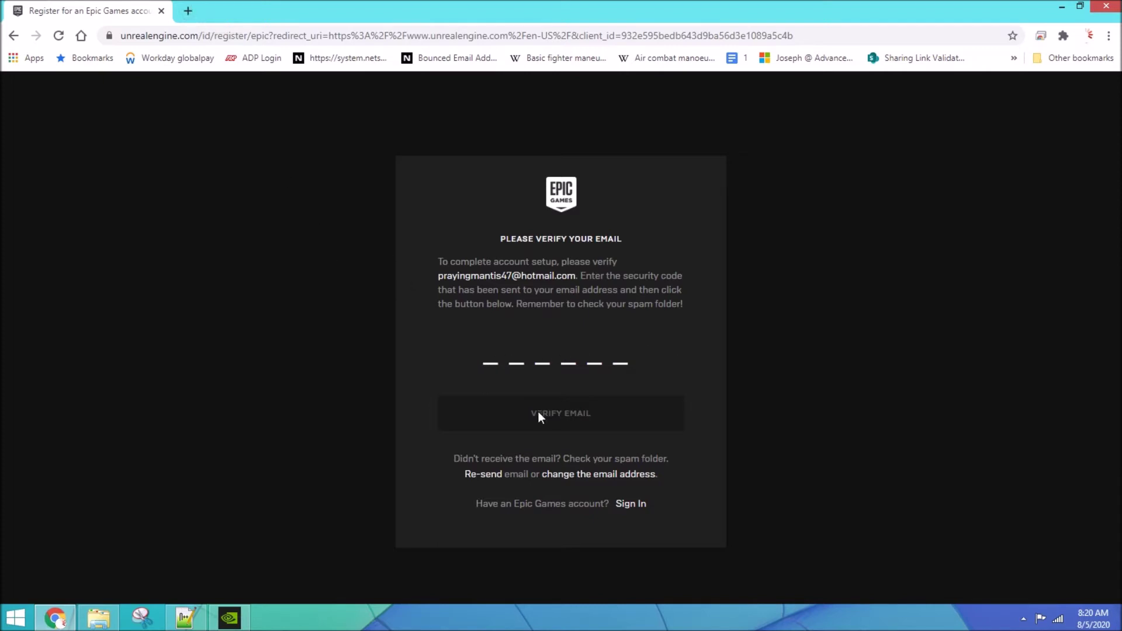
- Open hotmail.com in a new tab, select the Epic Games verification code, and return to the verify page
{"action": "left_click", "coordinate": [188, 10]}
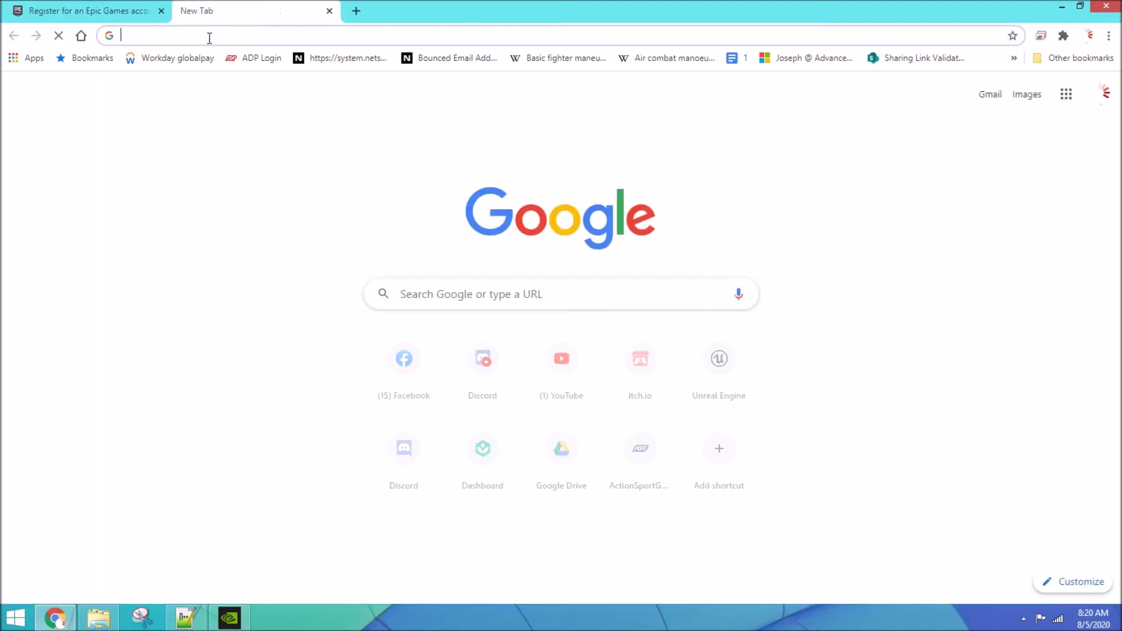
{"action": "left_click", "coordinate": [210, 38]}
{"action": "type", "text": "hotmail.com"}
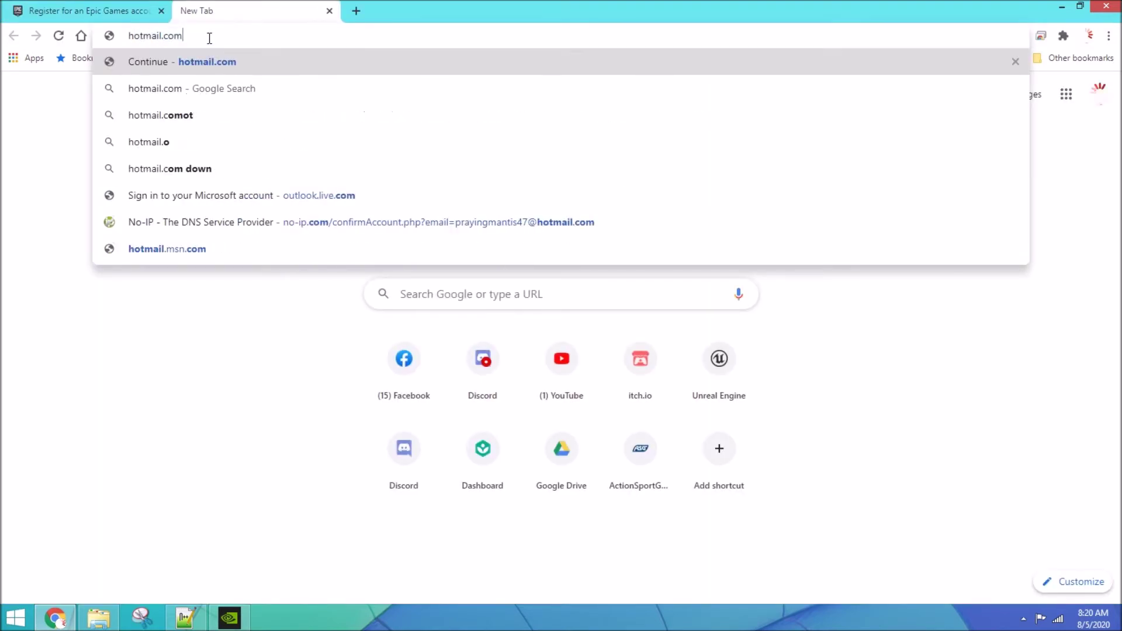
{"action": "key", "text": "Return"}
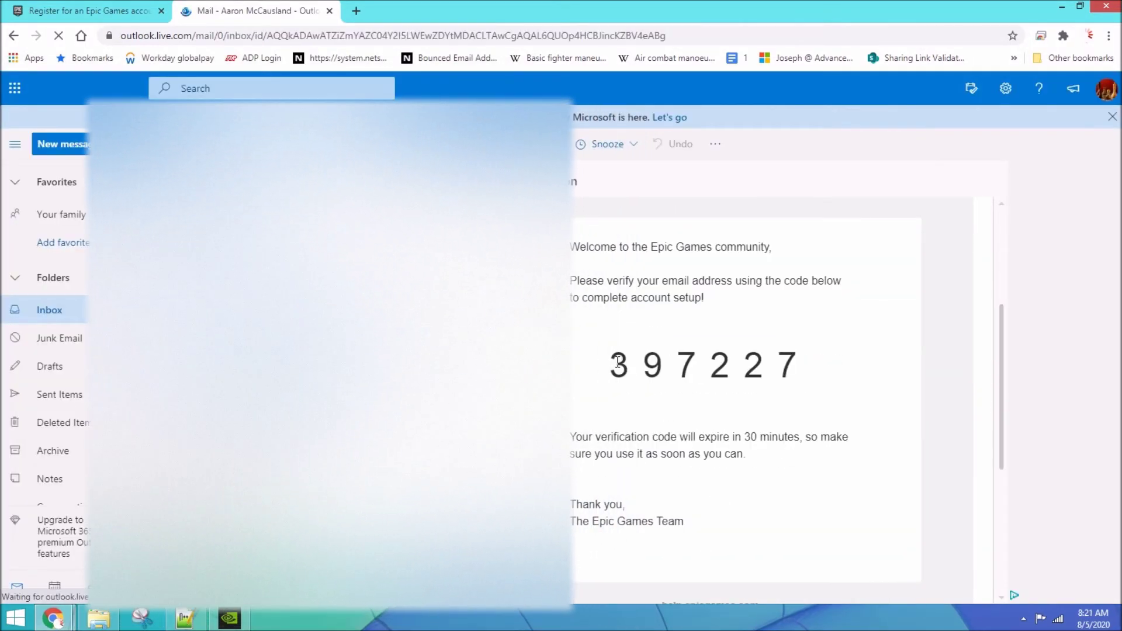
{"action": "left_click_drag", "start_coordinate": [611, 365], "coordinate": [892, 313]}
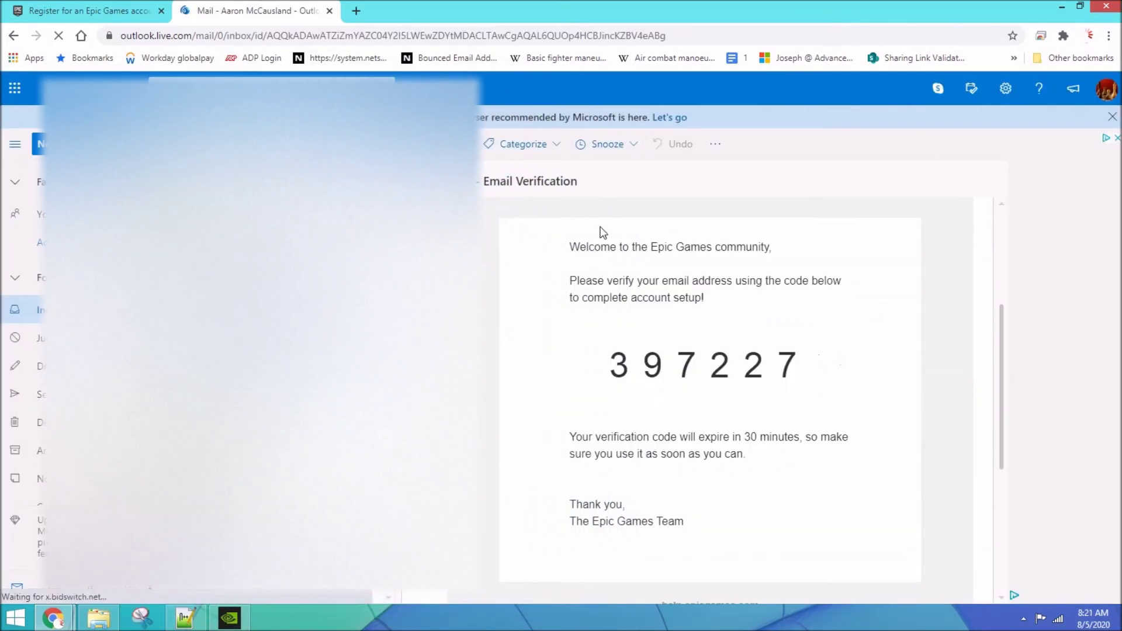
{"action": "left_click", "coordinate": [87, 5]}
- Enter the emailed six-digit code, verify the email, and go to the DOWNLOAD page
{"action": "left_click", "coordinate": [516, 350]}
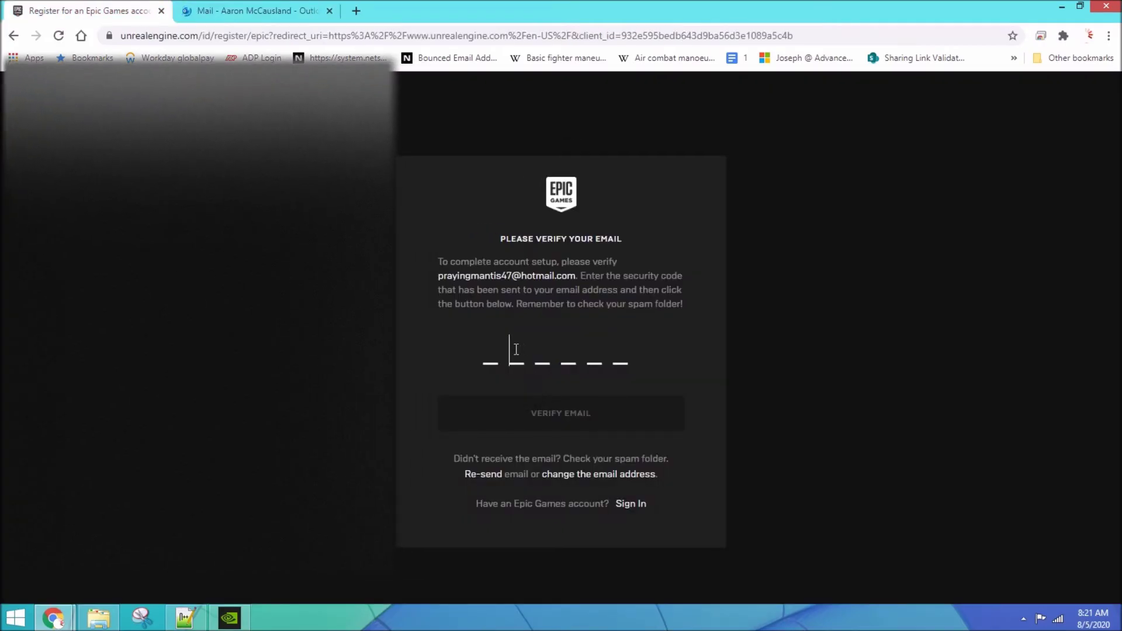
{"action": "left_click", "coordinate": [514, 418]}
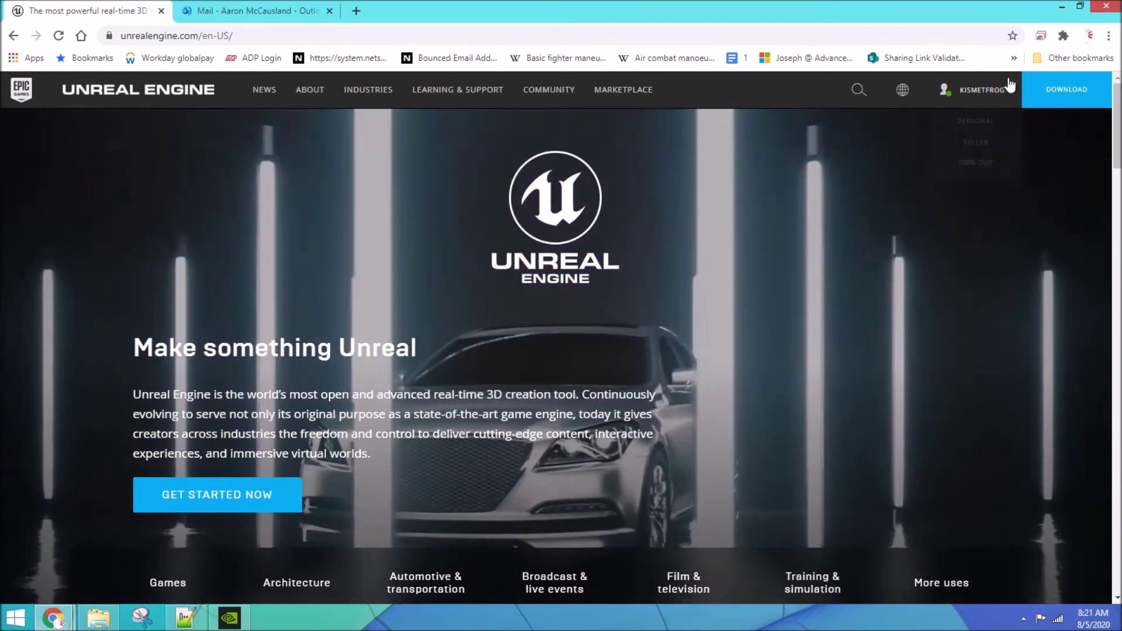
{"action": "mouse_move", "coordinate": [985, 100]}
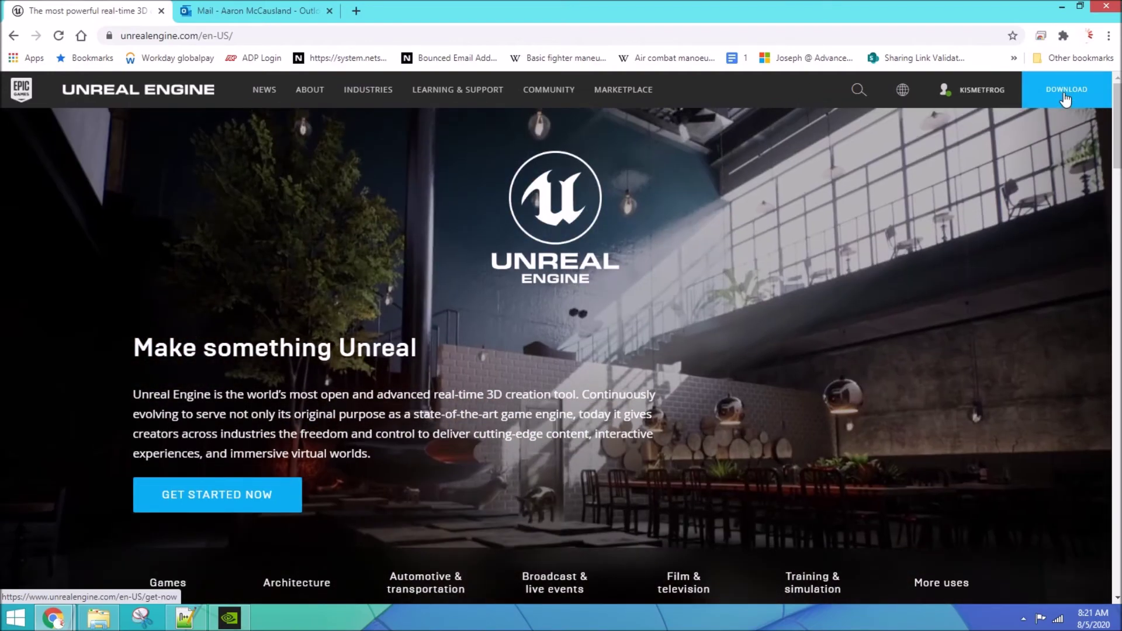
{"action": "left_click", "coordinate": [1066, 100]}
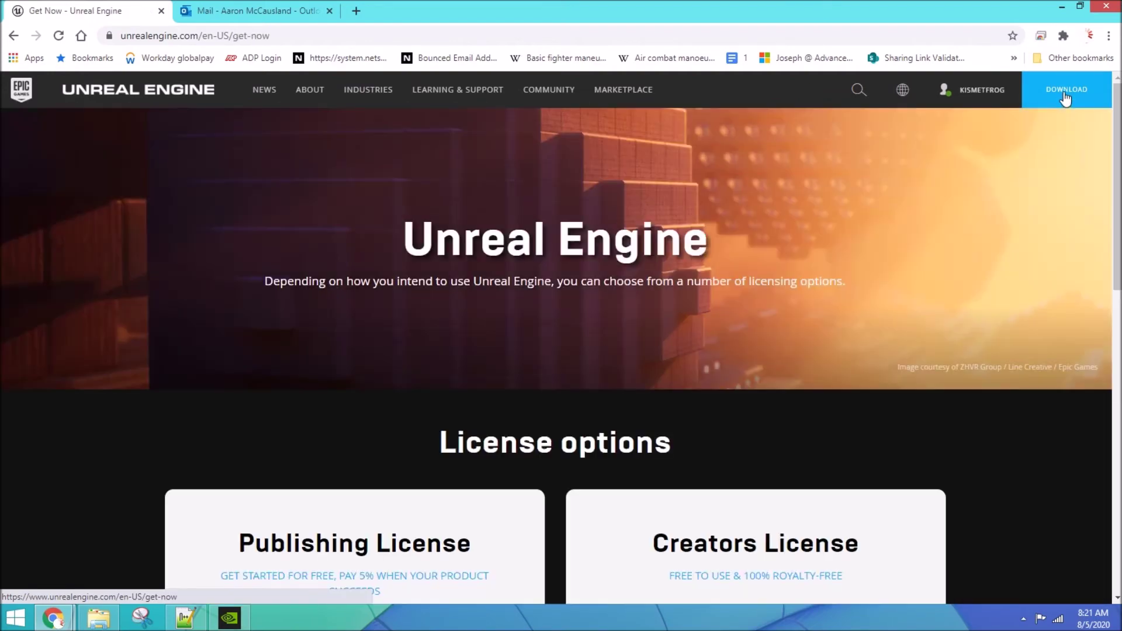
- Select the Publishing License from the licence options to reach its EULA
{"action": "scroll", "coordinate": [384, 374], "scroll_direction": "down", "scroll_amount": 6}
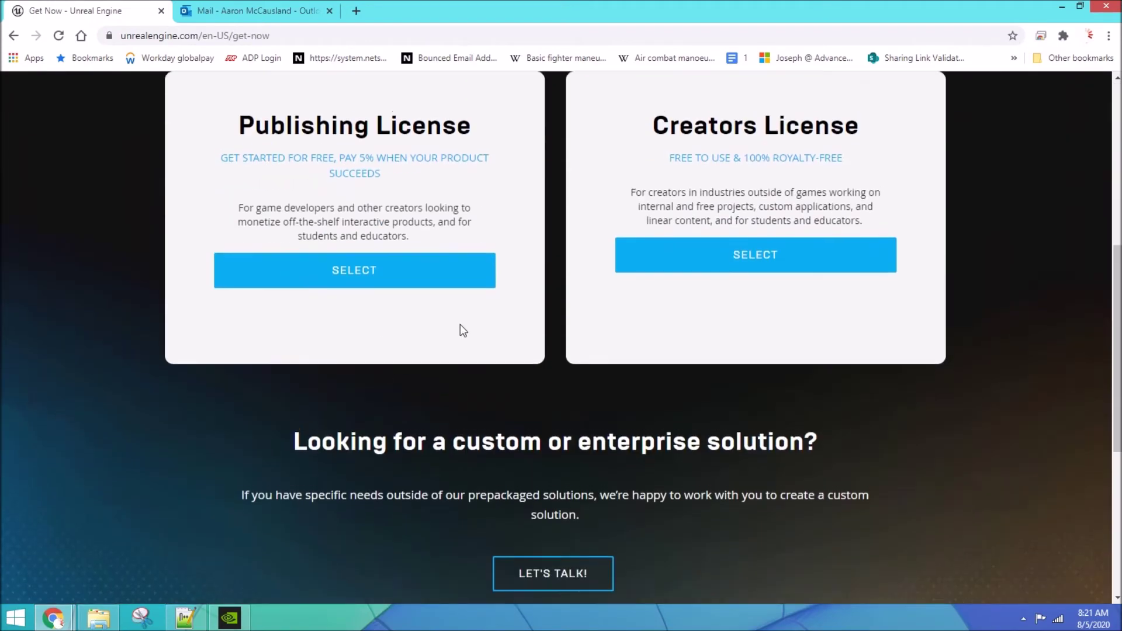
{"action": "scroll", "coordinate": [461, 327], "scroll_direction": "up", "scroll_amount": 1}
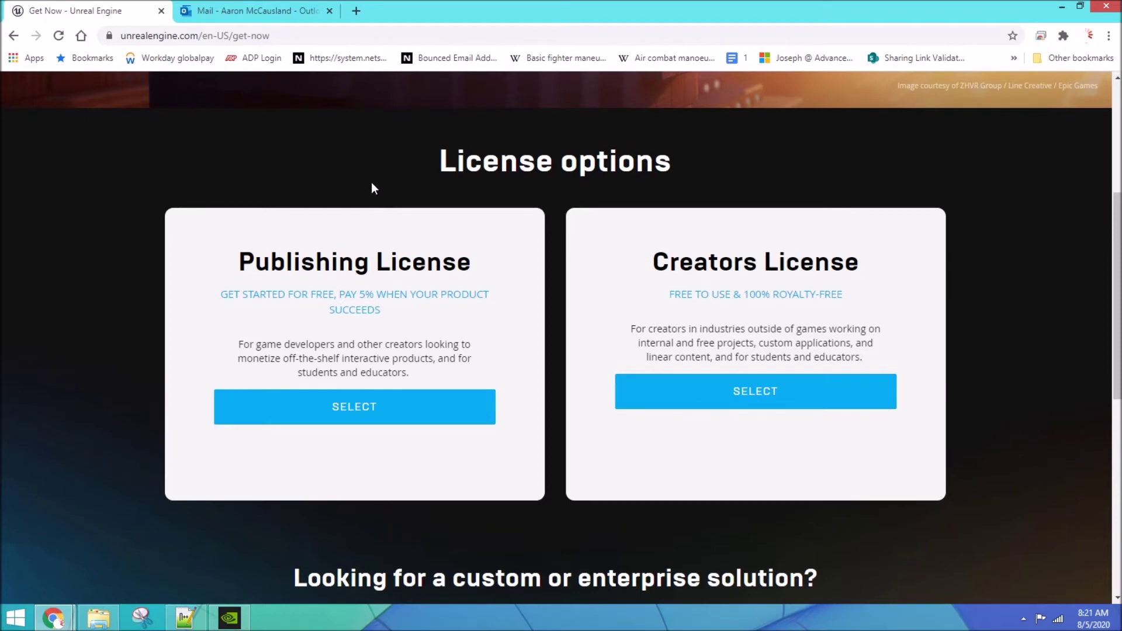
{"action": "left_click", "coordinate": [376, 413]}
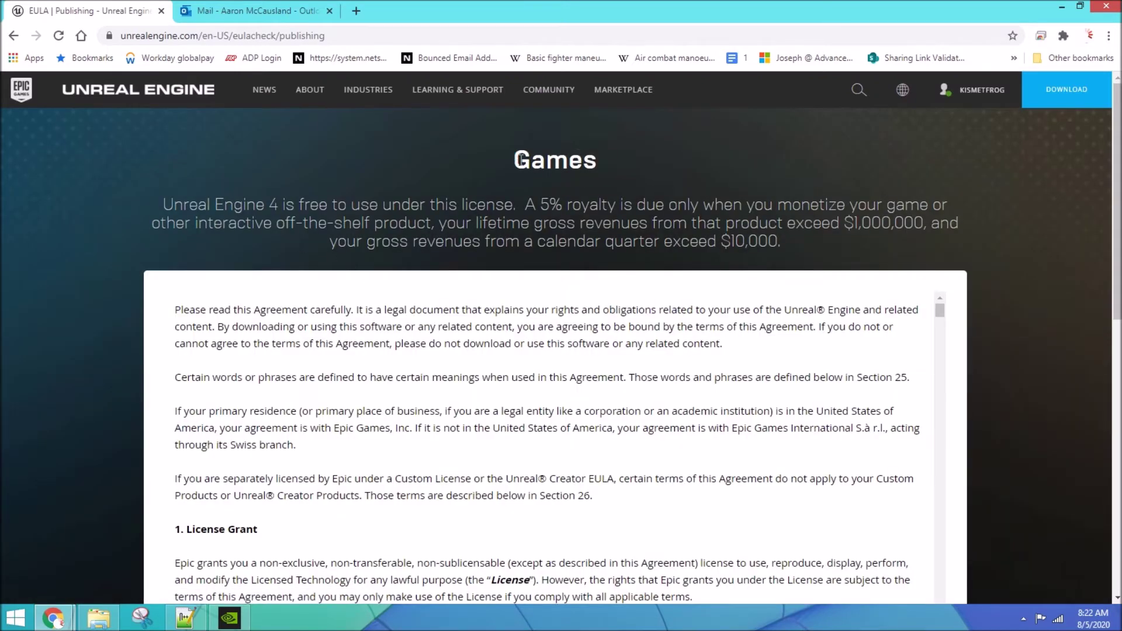
- Highlight the 5% royalty and $1,000,000 threshold in the licence summary, then scroll the agreement
{"action": "left_click_drag", "start_coordinate": [522, 159], "coordinate": [620, 160]}
{"action": "left_click", "coordinate": [212, 177]}
{"action": "left_click_drag", "start_coordinate": [164, 204], "coordinate": [447, 224]}
{"action": "left_click_drag", "start_coordinate": [845, 223], "coordinate": [923, 218]}
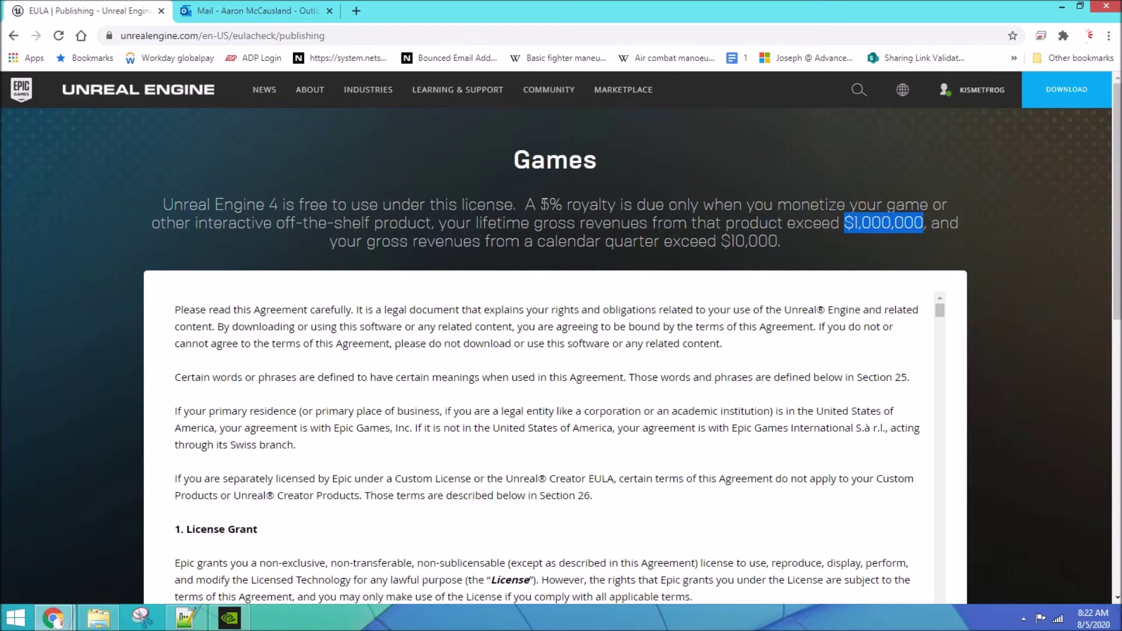
{"action": "left_click_drag", "start_coordinate": [542, 204], "coordinate": [614, 200]}
{"action": "left_click_drag", "start_coordinate": [871, 223], "coordinate": [923, 219]}
{"action": "left_click_drag", "start_coordinate": [539, 205], "coordinate": [602, 205]}
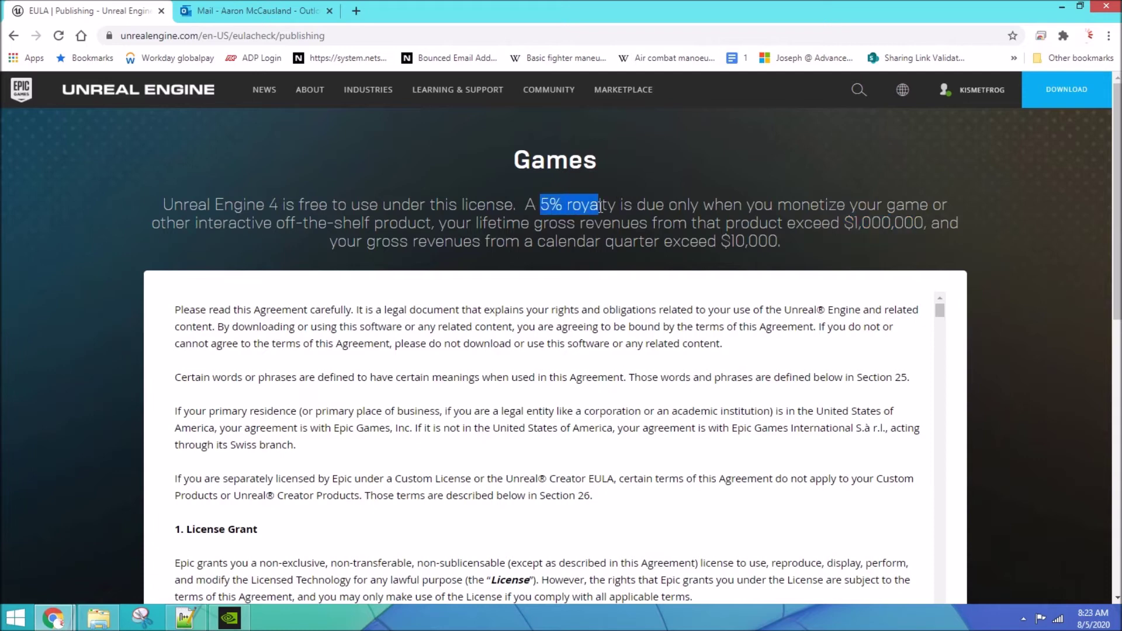
{"action": "left_click_drag", "start_coordinate": [846, 223], "coordinate": [925, 222]}
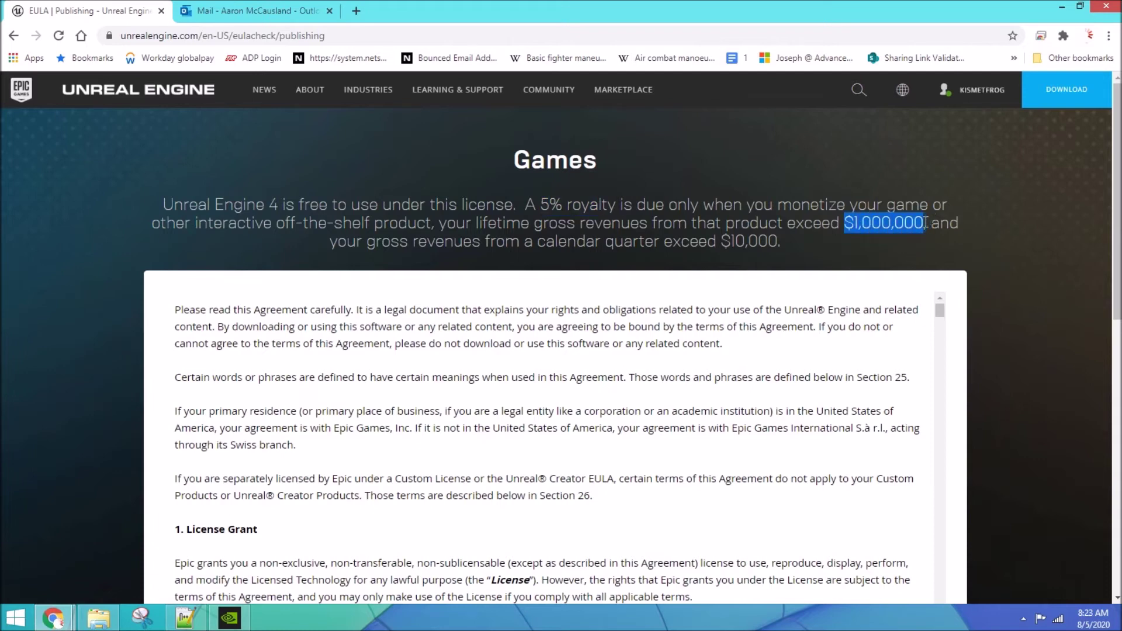
{"action": "left_click_drag", "start_coordinate": [540, 205], "coordinate": [618, 205]}
{"action": "left_click", "coordinate": [490, 241]}
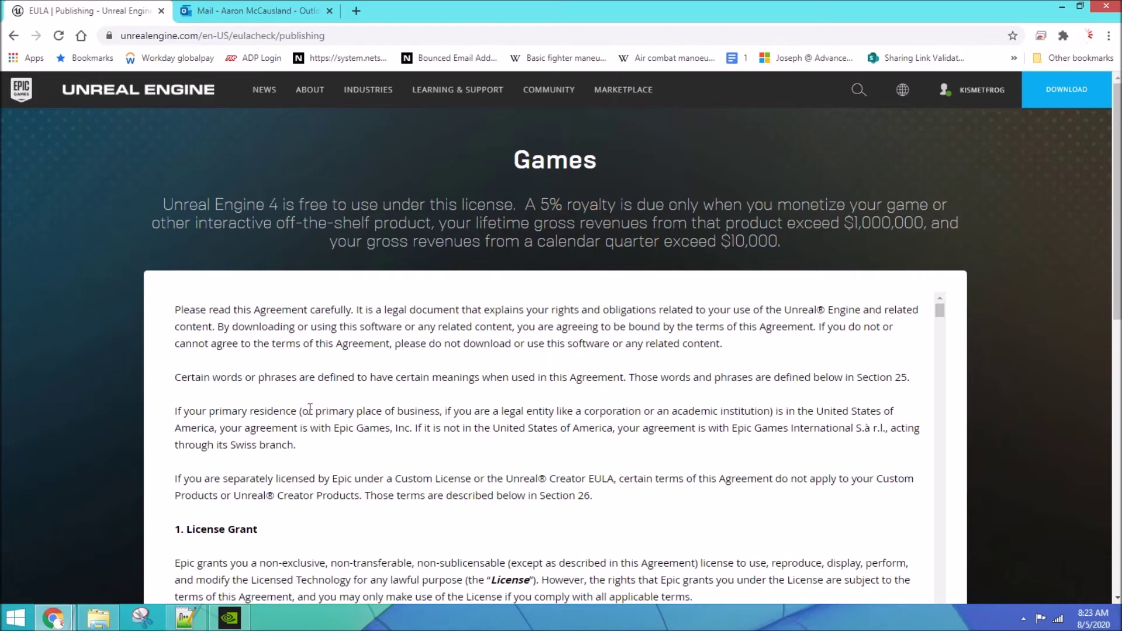
{"action": "scroll", "coordinate": [468, 354], "scroll_direction": "down", "scroll_amount": 3}
{"action": "scroll", "coordinate": [460, 358], "scroll_direction": "up", "scroll_amount": 3}
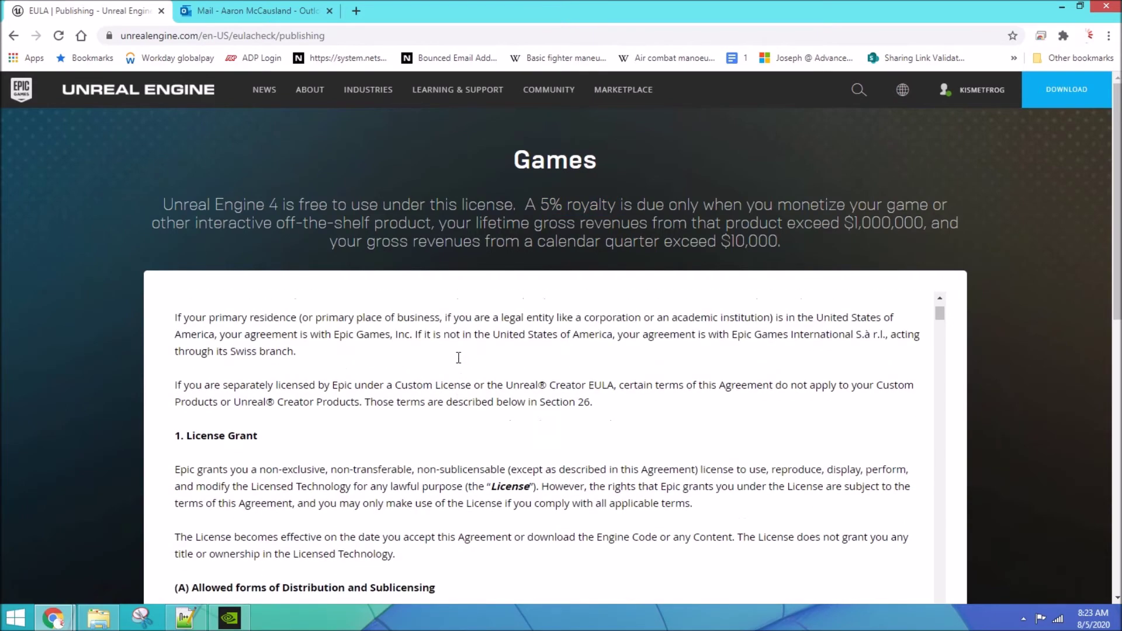
{"action": "scroll", "coordinate": [432, 444], "scroll_direction": "down", "scroll_amount": 20}
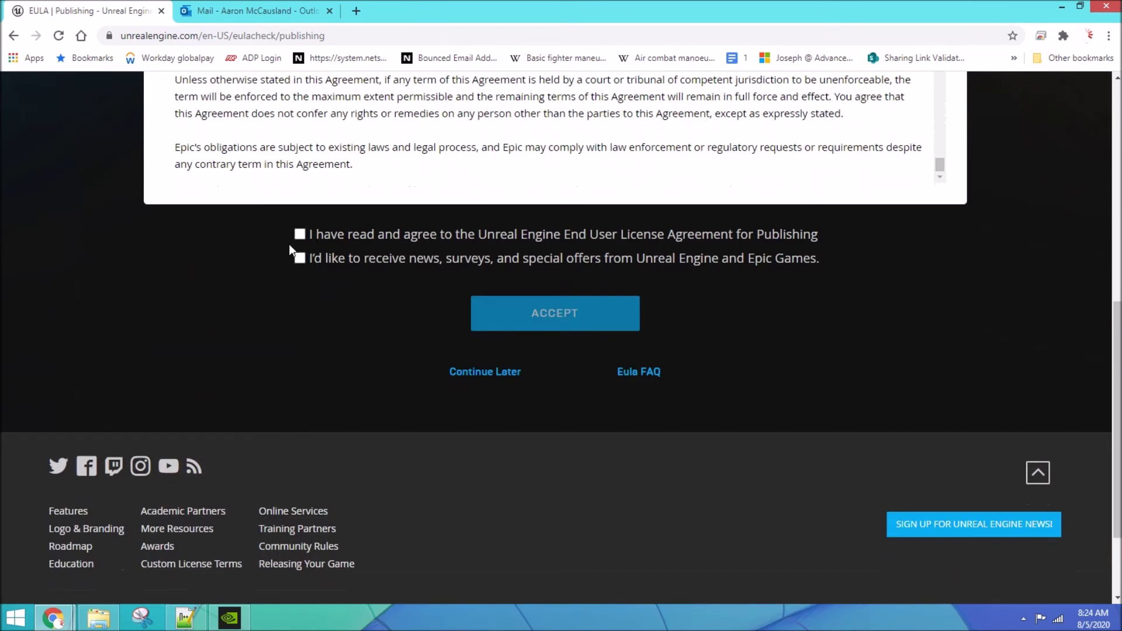
- Agree to the Publishing licence and save the EpicInstaller .msi to Downloads
{"action": "left_click", "coordinate": [300, 235]}
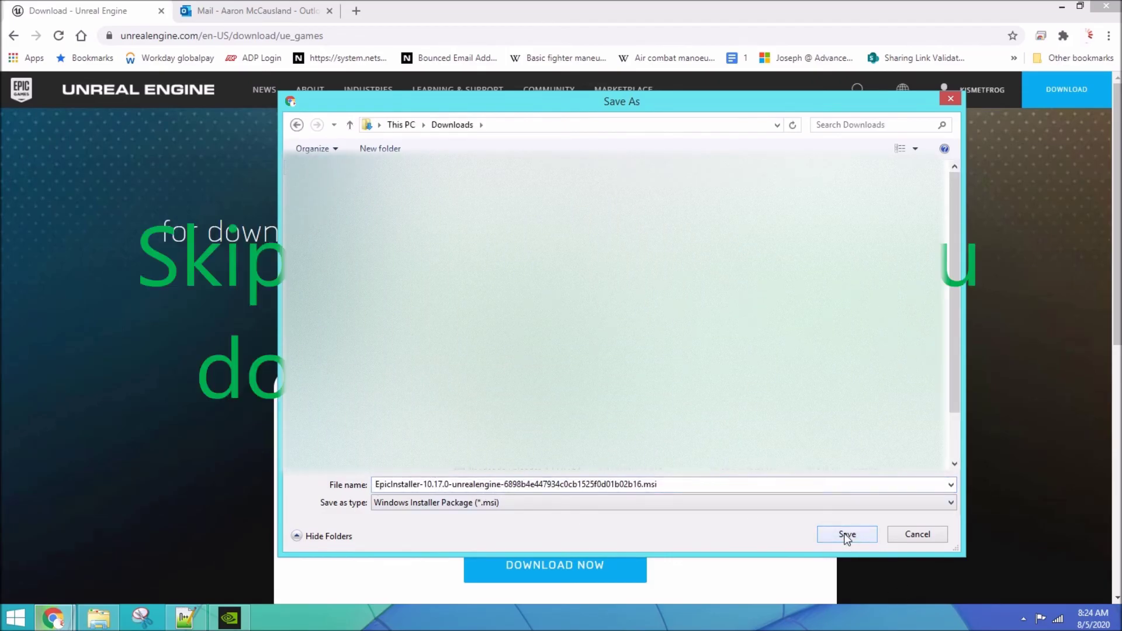
{"action": "left_click", "coordinate": [846, 536]}
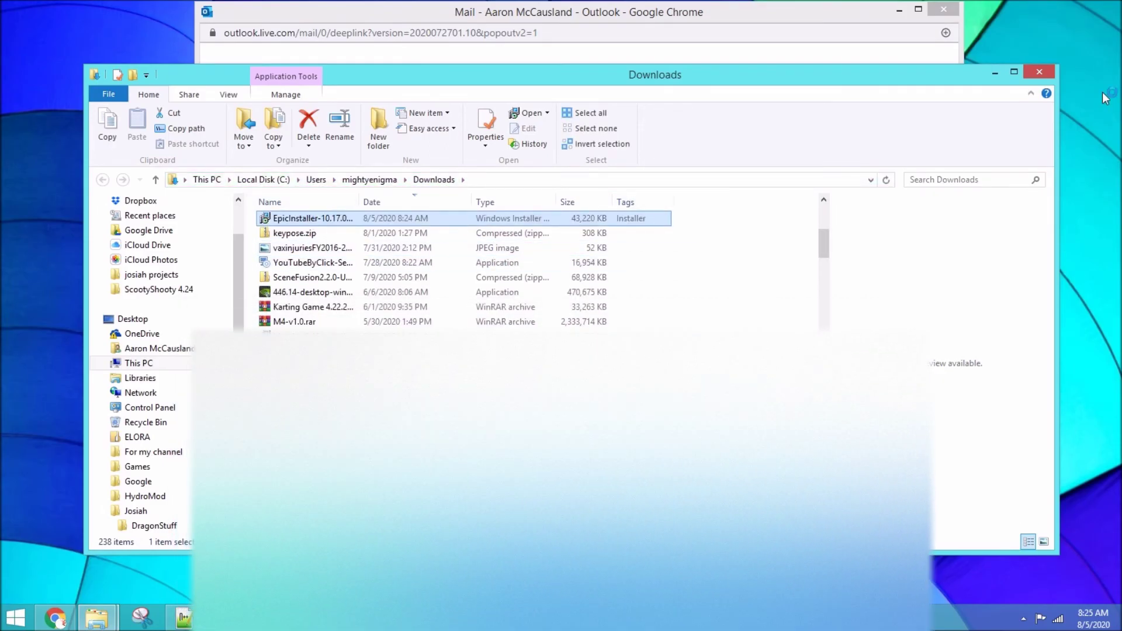
- Close the Downloads folder window after confirming EpicInstaller-10.17.0 is listed
{"action": "left_click", "coordinate": [1036, 74]}
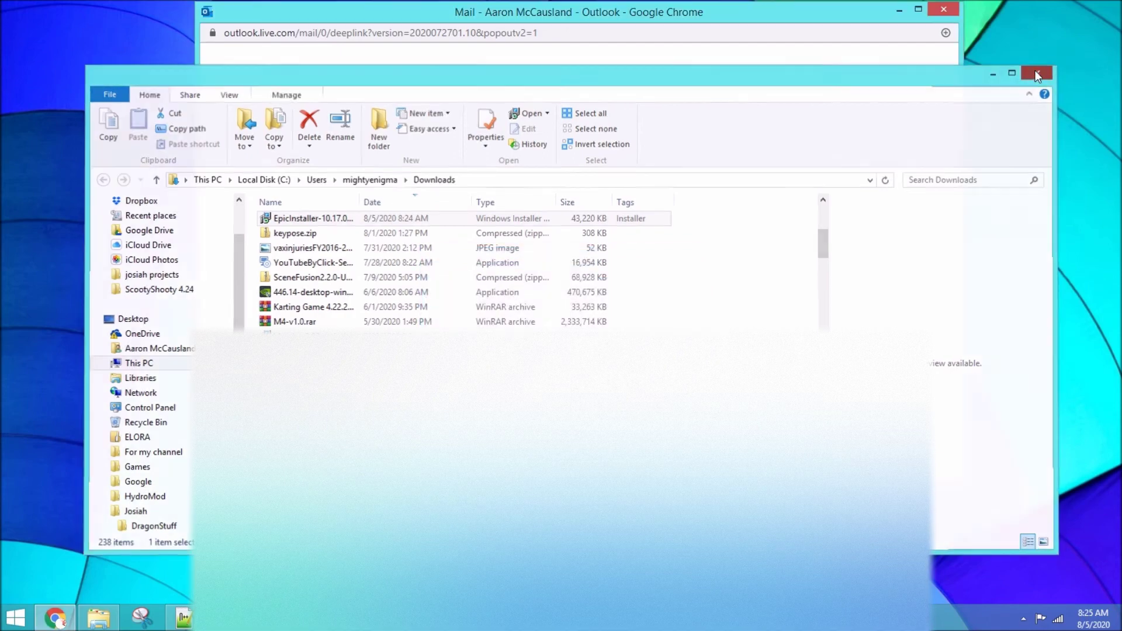
- Dismiss the Outlook mail popup, then cancel the Epic Games Launcher Setup from its dialog
{"action": "left_click", "coordinate": [943, 9]}
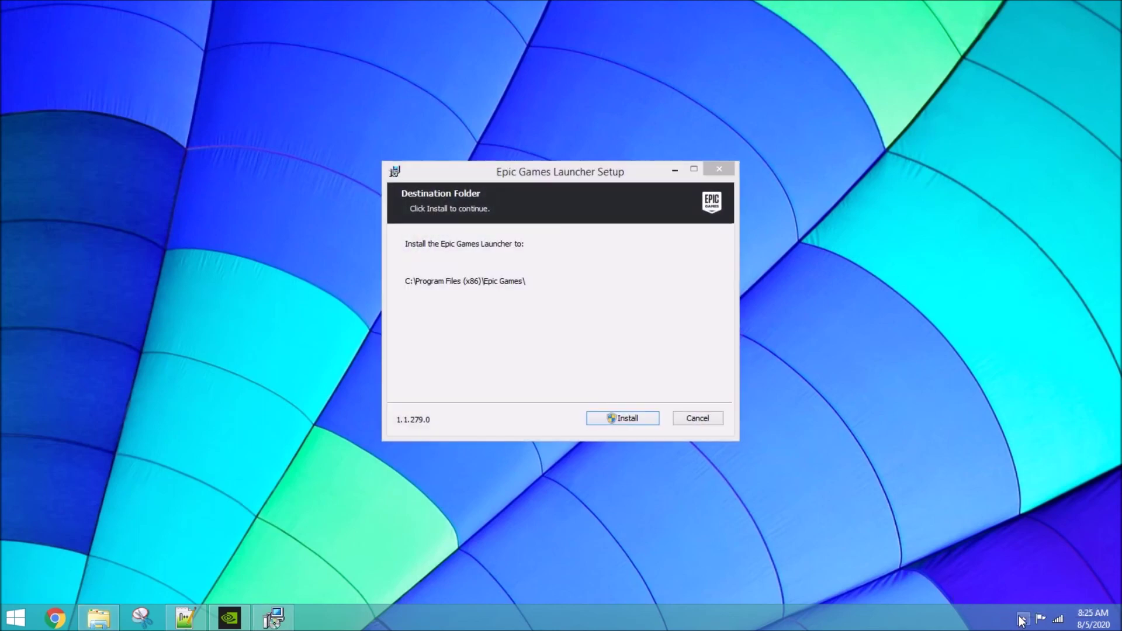
{"action": "left_click", "coordinate": [539, 174]}
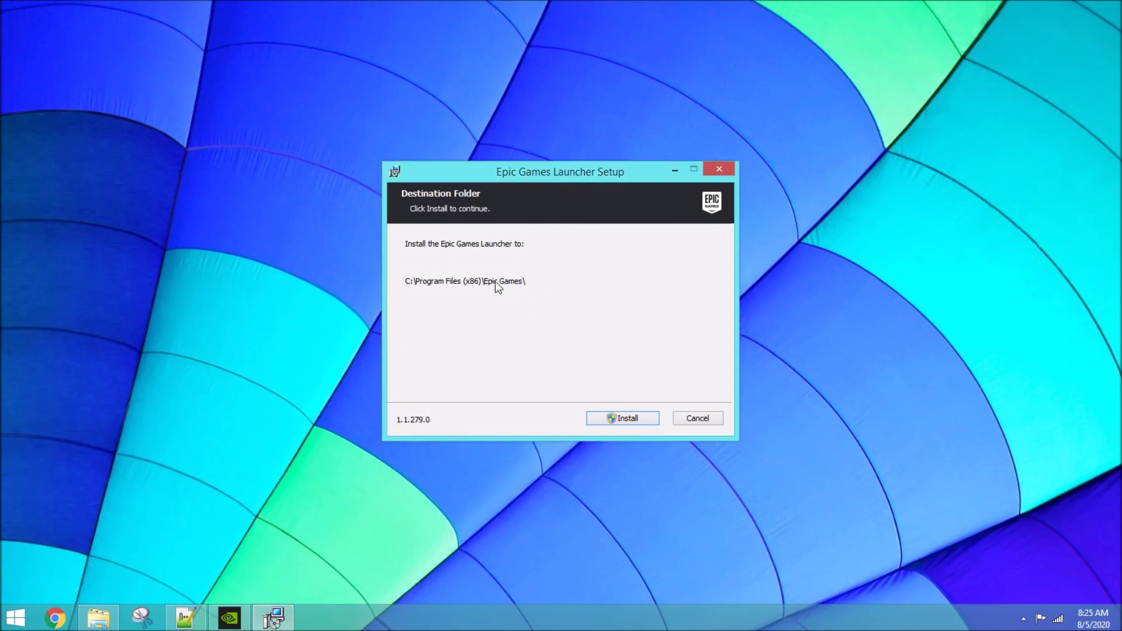
{"action": "mouse_move", "coordinate": [484, 177]}
{"action": "left_mouse_down"}
{"action": "mouse_move", "coordinate": [468, 149]}
{"action": "mouse_move", "coordinate": [436, 253]}
{"action": "mouse_move", "coordinate": [500, 170]}
{"action": "left_mouse_up"}
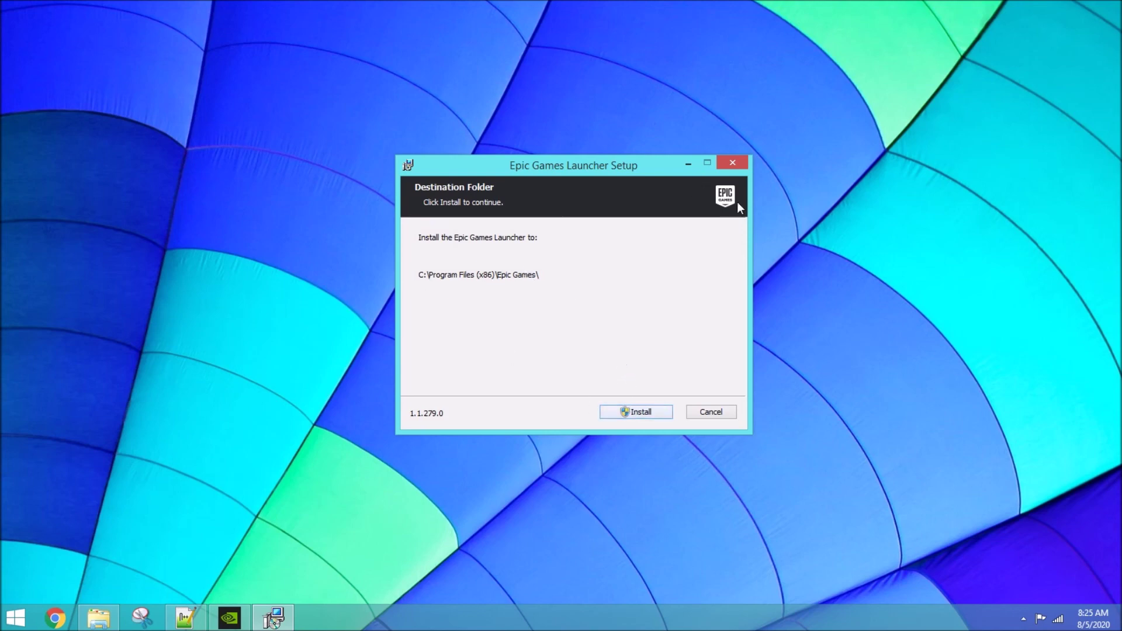
{"action": "left_click", "coordinate": [742, 160]}
- Confirm cancelling the launcher installation and finish the interrupted setup wizard
{"action": "left_click", "coordinate": [532, 331]}
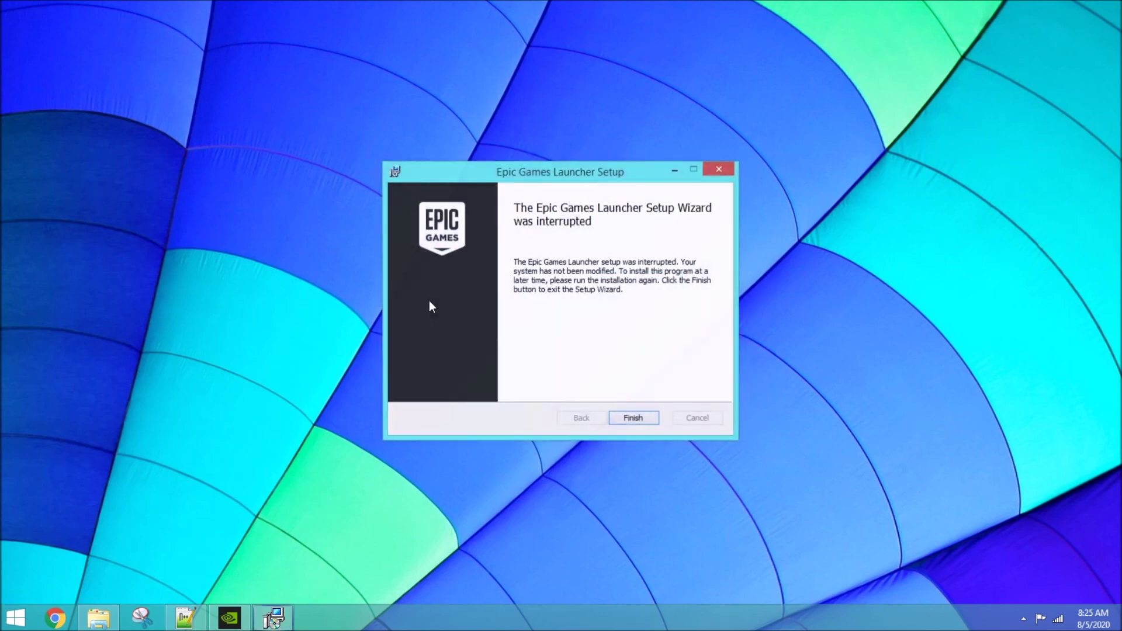
{"action": "left_click", "coordinate": [643, 422]}
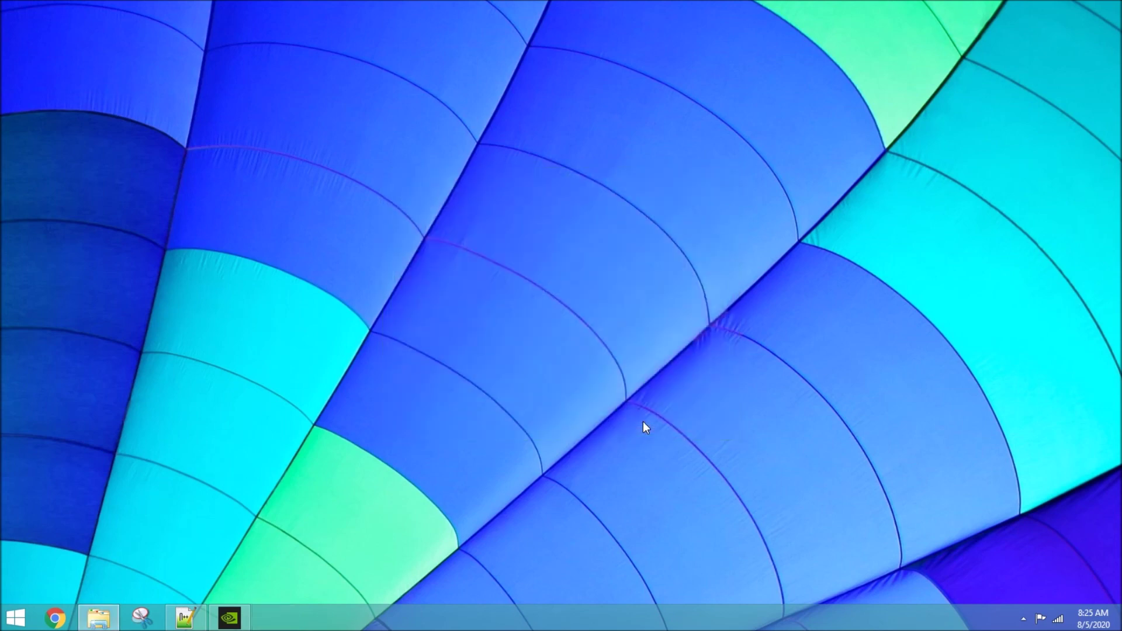